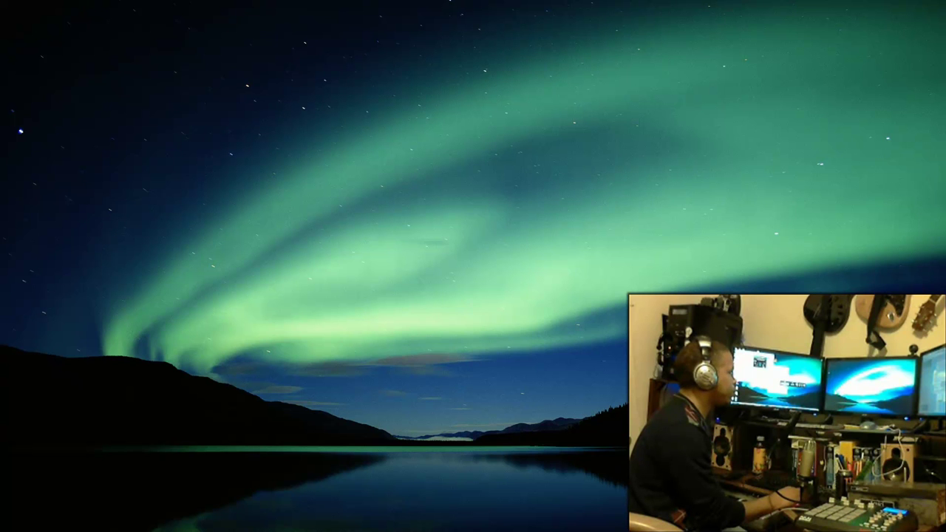
Bring up FL Studio, move the FPC window out of the way and open the MIDI settings.
{"action": "left_click_drag", "start_coordinate": [945, 118], "coordinate": [95, 26]}
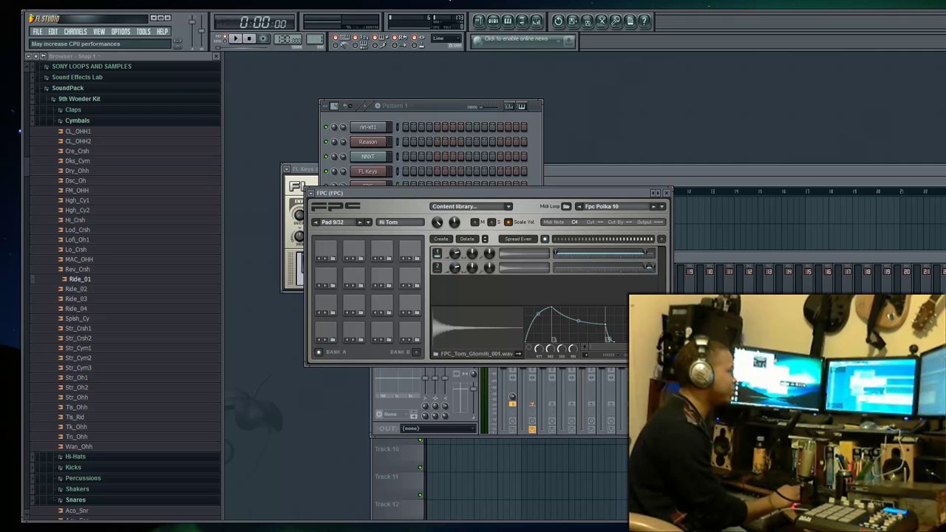
{"action": "key", "text": "F10"}
{"action": "left_click_drag", "start_coordinate": [626, 156], "coordinate": [735, 106]}
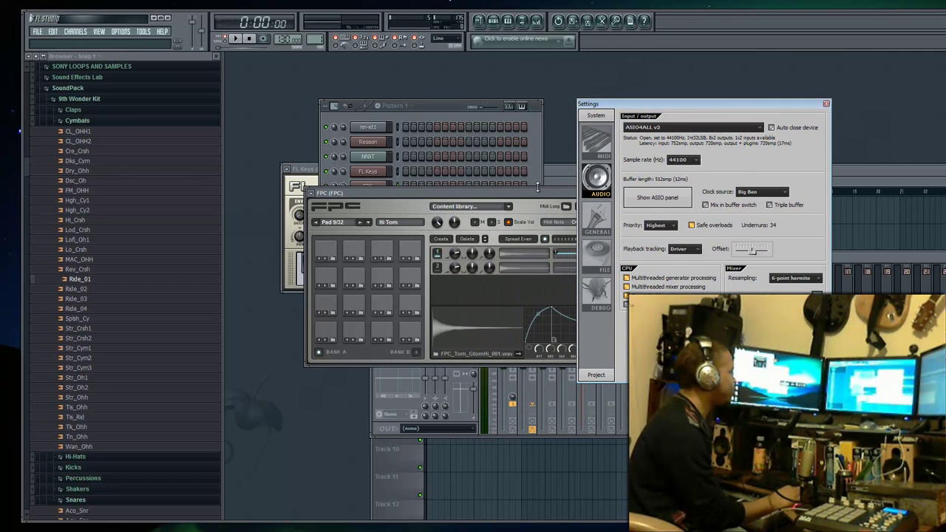
{"action": "left_click_drag", "start_coordinate": [546, 202], "coordinate": [506, 255]}
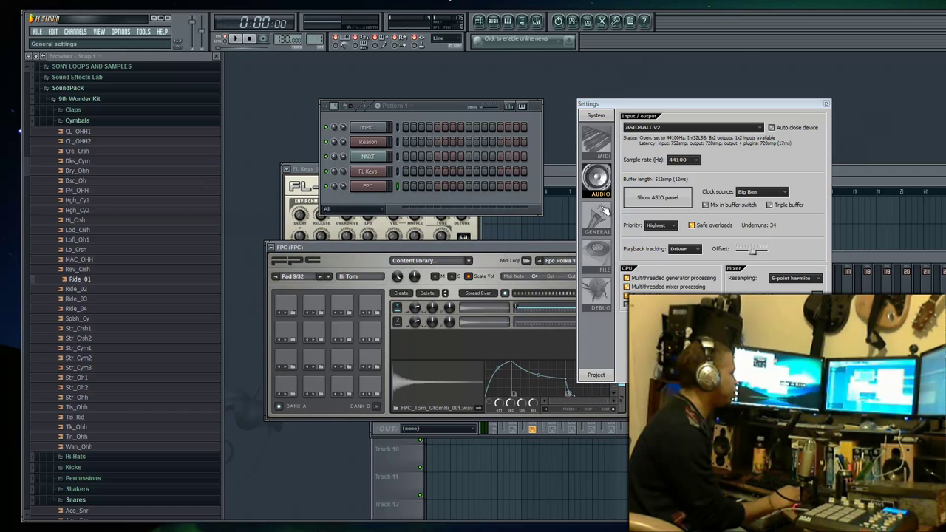
{"action": "left_click", "coordinate": [599, 142]}
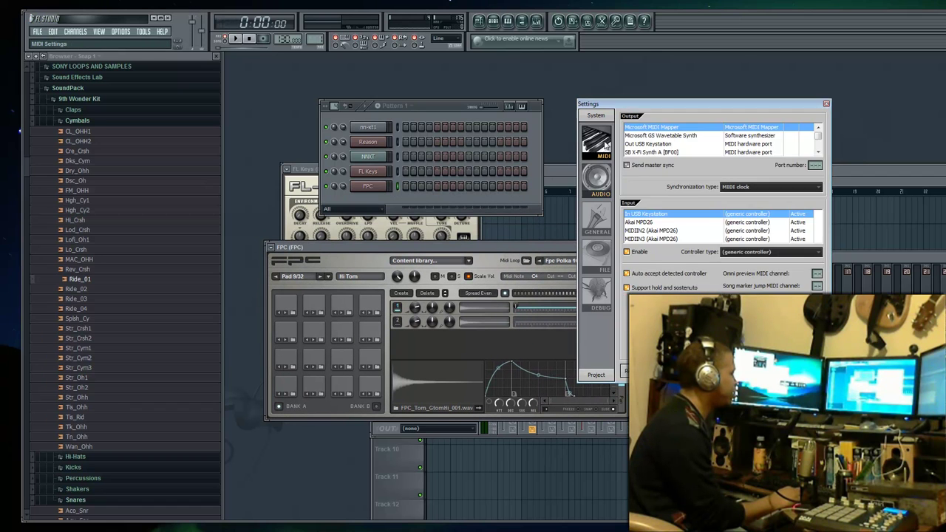
{"action": "left_click", "coordinate": [827, 103]}
{"action": "left_click", "coordinate": [121, 31]}
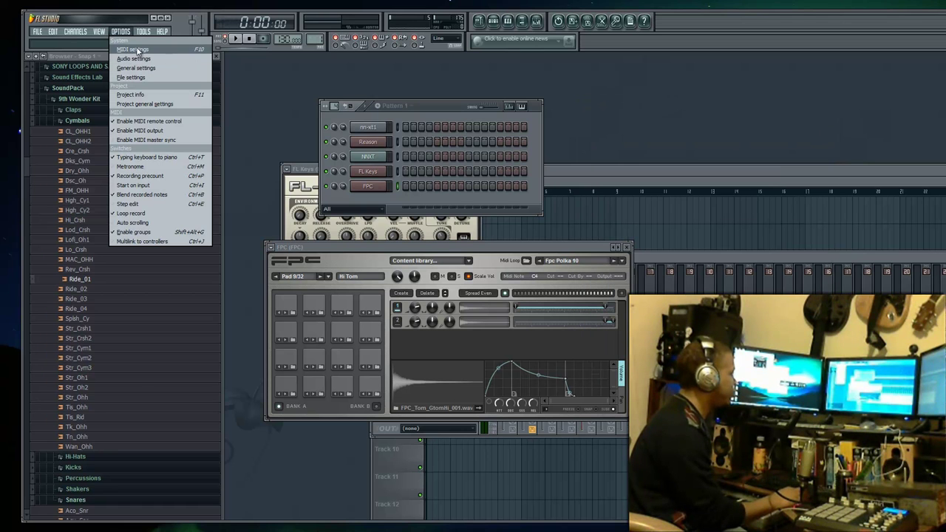
{"action": "key", "text": "Escape"}
{"action": "key", "text": "F10"}
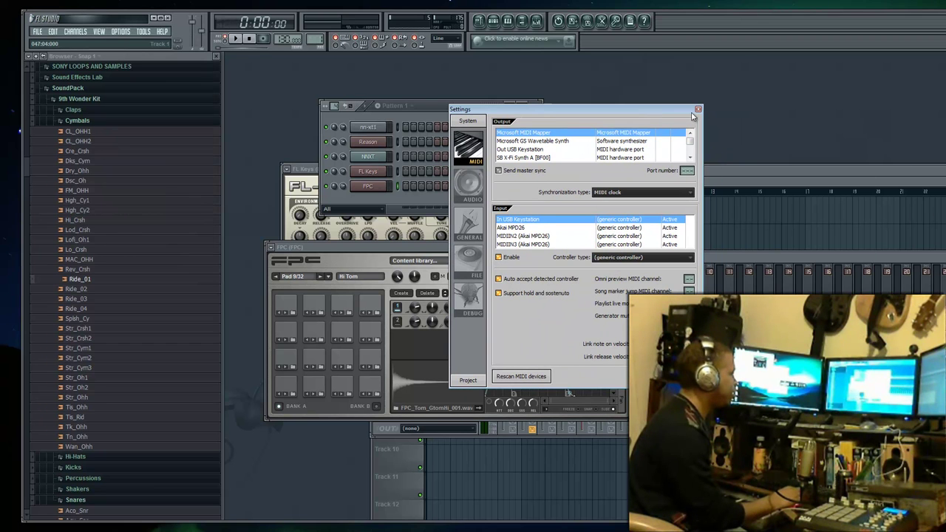
Review the Akai MPD26, MIDIIN2 and MIDIIN3 input devices and the available controller types, and close the settings.
{"action": "left_click", "coordinate": [510, 229]}
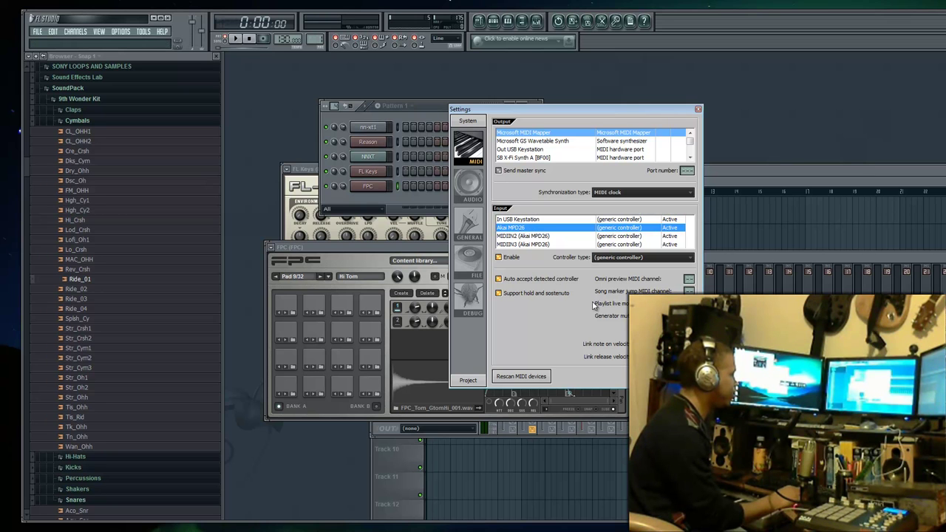
{"action": "left_click", "coordinate": [544, 237]}
{"action": "left_click", "coordinate": [540, 245]}
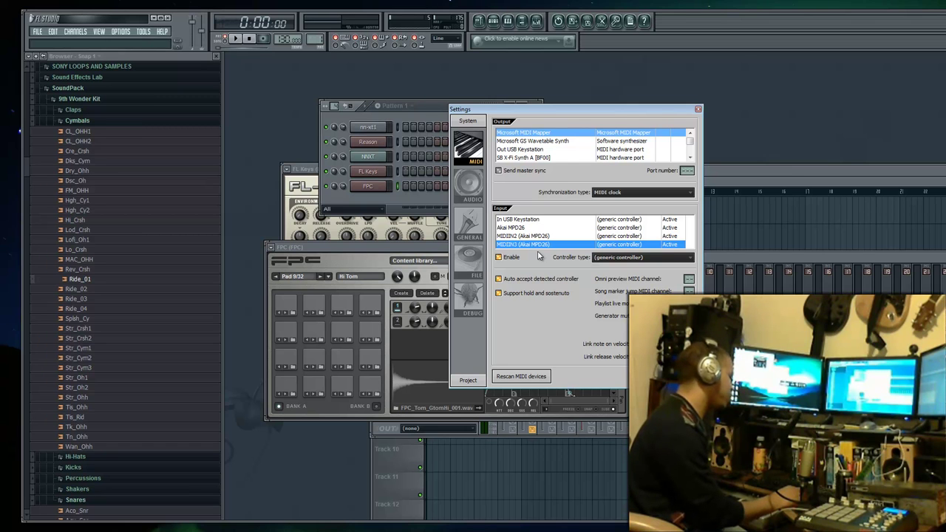
{"action": "left_click", "coordinate": [540, 237]}
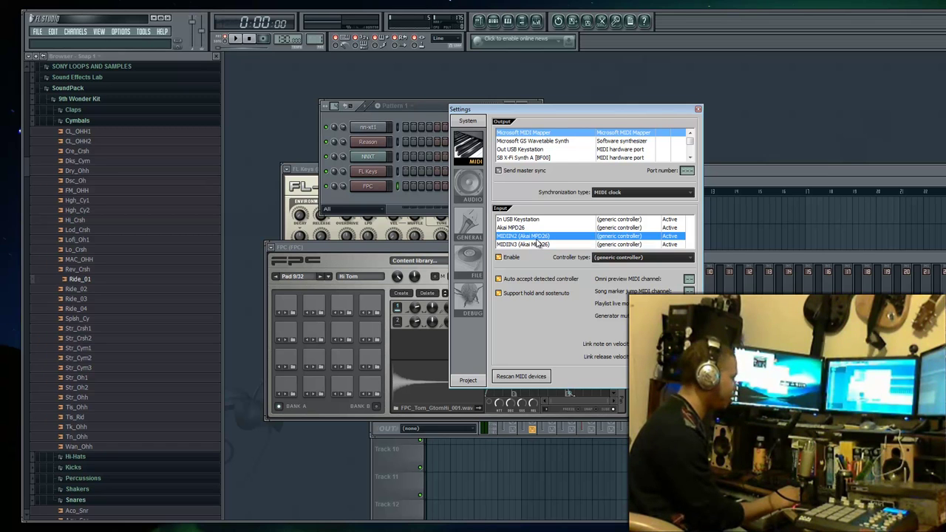
{"action": "left_click", "coordinate": [540, 246]}
{"action": "left_click", "coordinate": [539, 237]}
{"action": "left_click", "coordinate": [536, 229]}
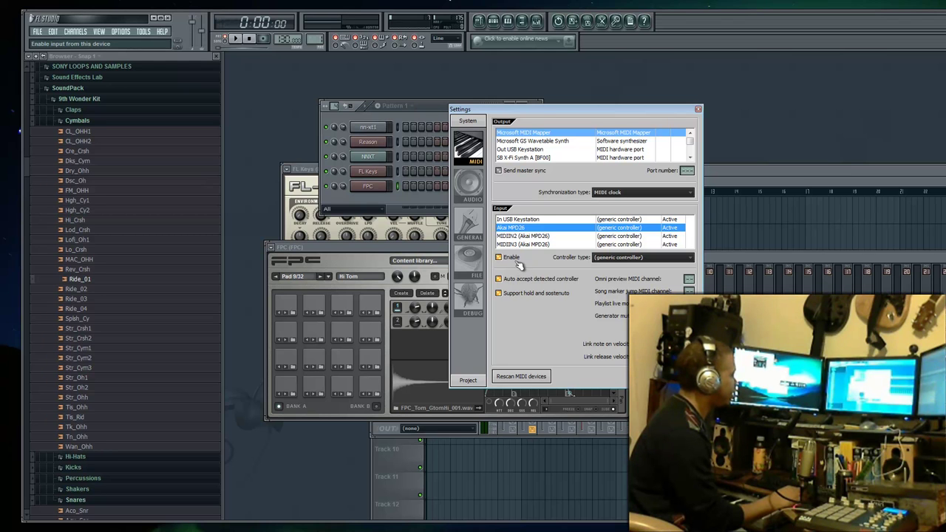
{"action": "left_click", "coordinate": [611, 259]}
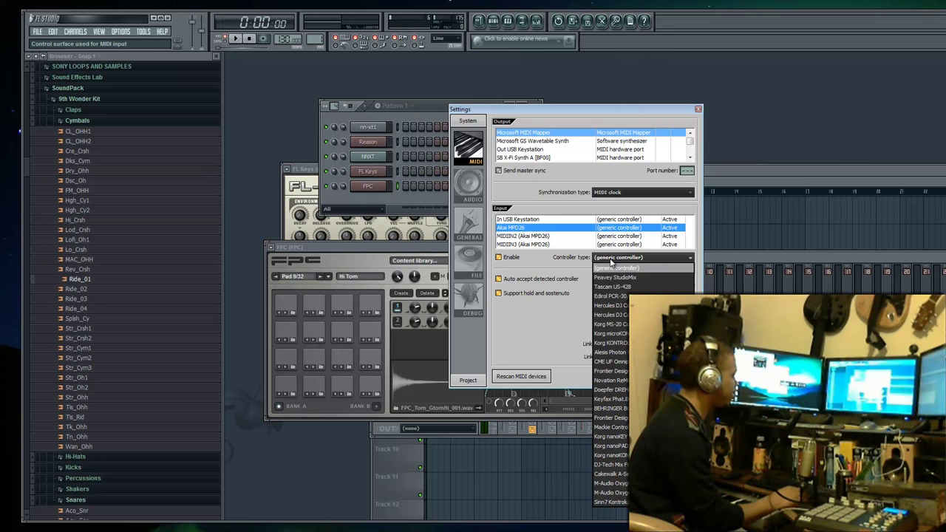
{"action": "left_click", "coordinate": [611, 260]}
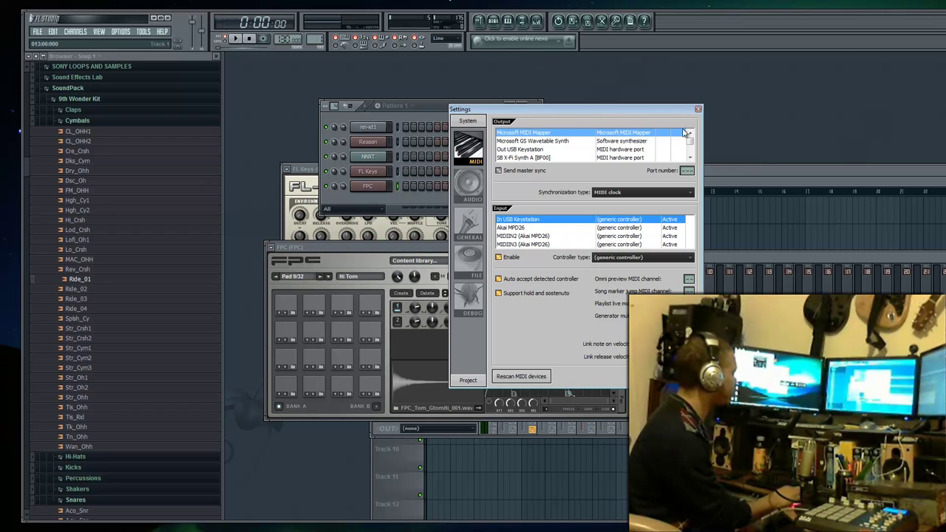
{"action": "left_click", "coordinate": [698, 110]}
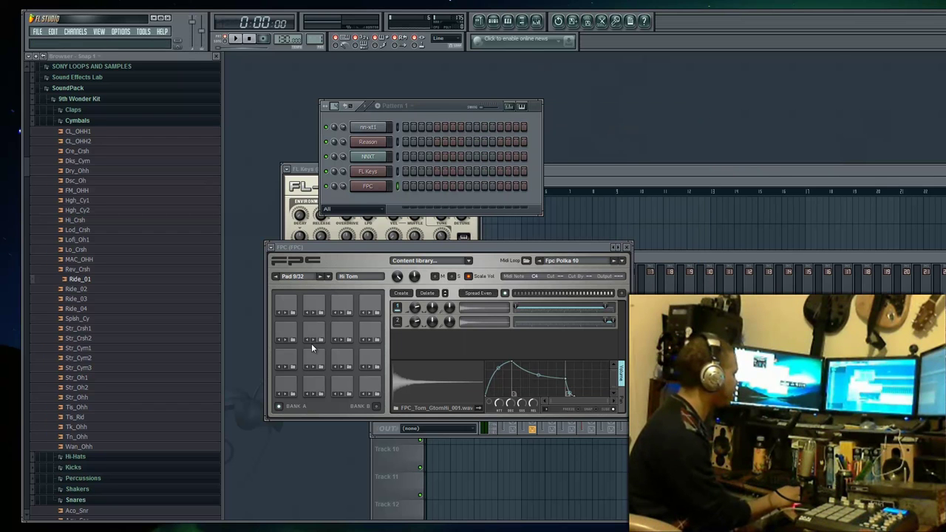
Replace the existing FPC channel by deleting it and adding a new FPC channel.
{"action": "right_click", "coordinate": [384, 191]}
{"action": "left_click", "coordinate": [415, 308]}
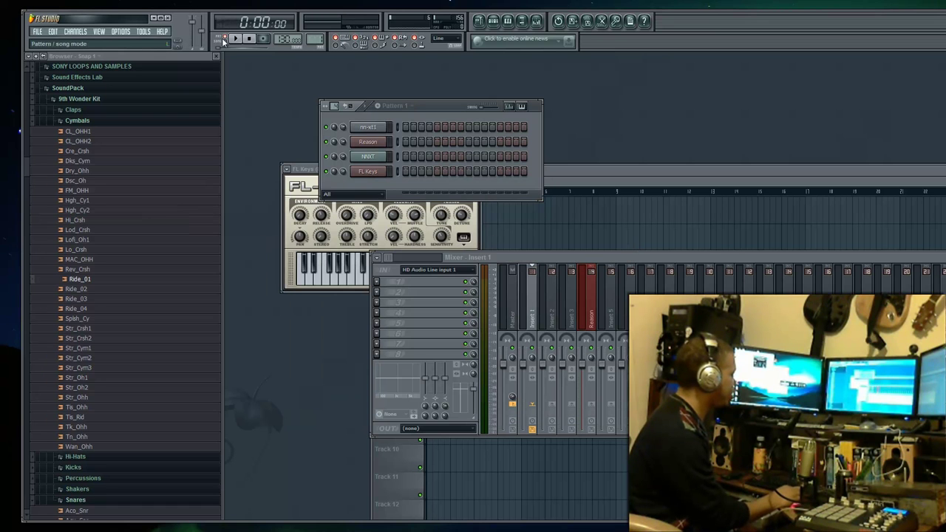
{"action": "left_click", "coordinate": [74, 31]}
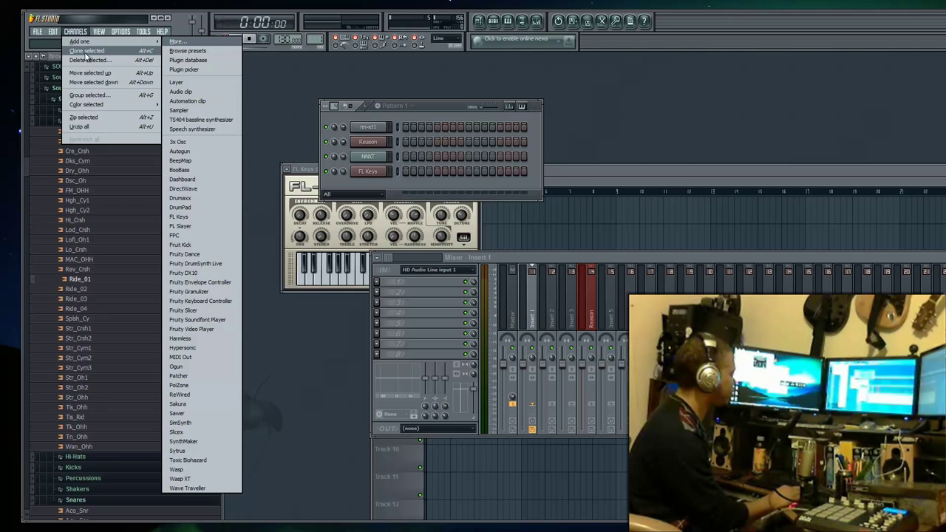
{"action": "mouse_move", "coordinate": [84, 41]}
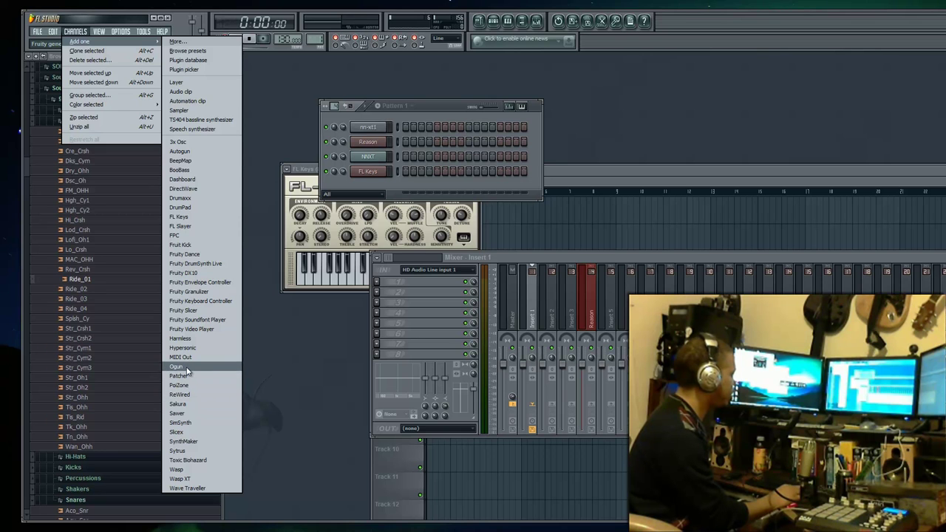
{"action": "left_click", "coordinate": [188, 237]}
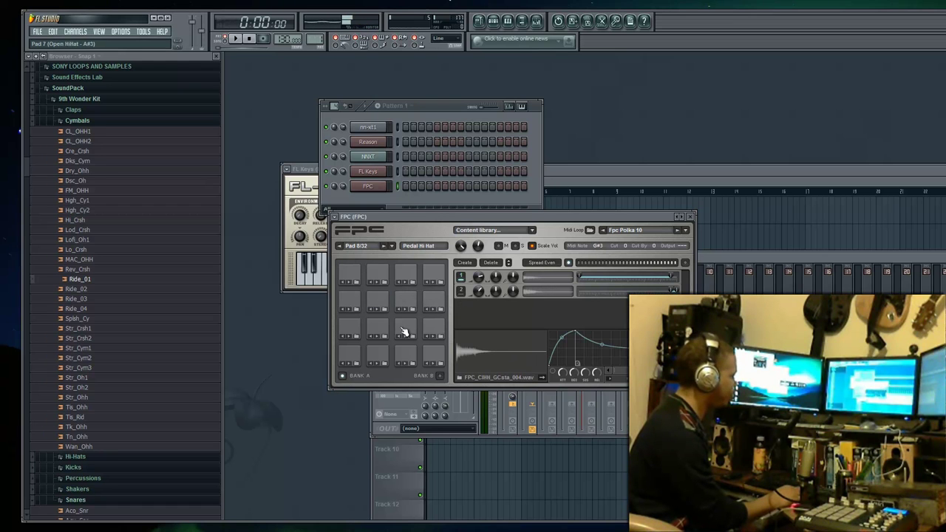
Audition the SideStick, Kick Drum, Closed Hat, Tambourine and Crash pads in FPC.
{"action": "left_click", "coordinate": [352, 356]}
{"action": "left_click", "coordinate": [378, 354]}
{"action": "left_click", "coordinate": [407, 353]}
{"action": "left_click", "coordinate": [432, 355]}
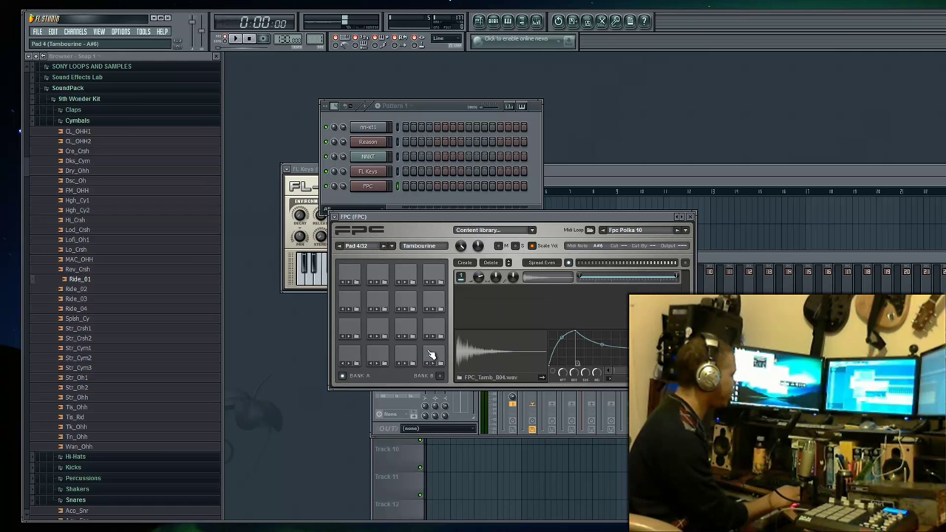
{"action": "left_click", "coordinate": [355, 279]}
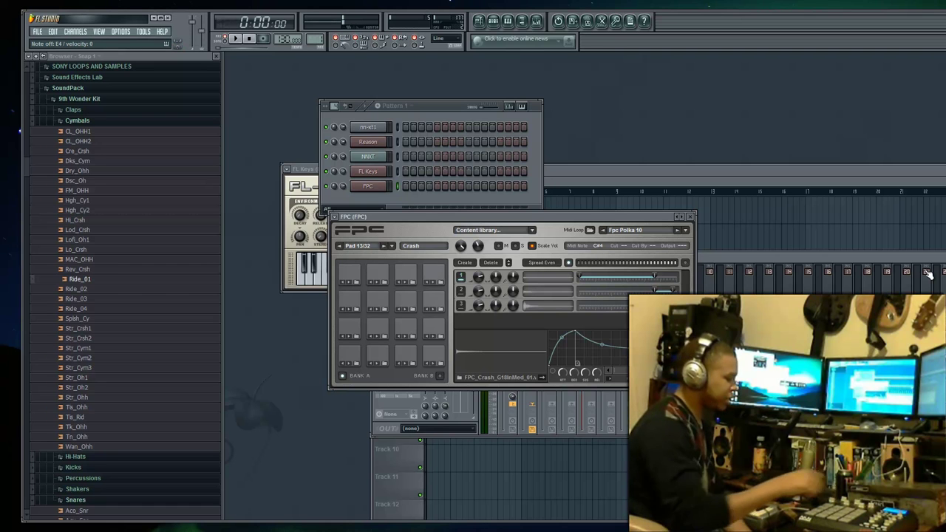
Map the MIDI notes for FPC's entire bank from the MPD26 pads.
{"action": "left_click", "coordinate": [393, 247]}
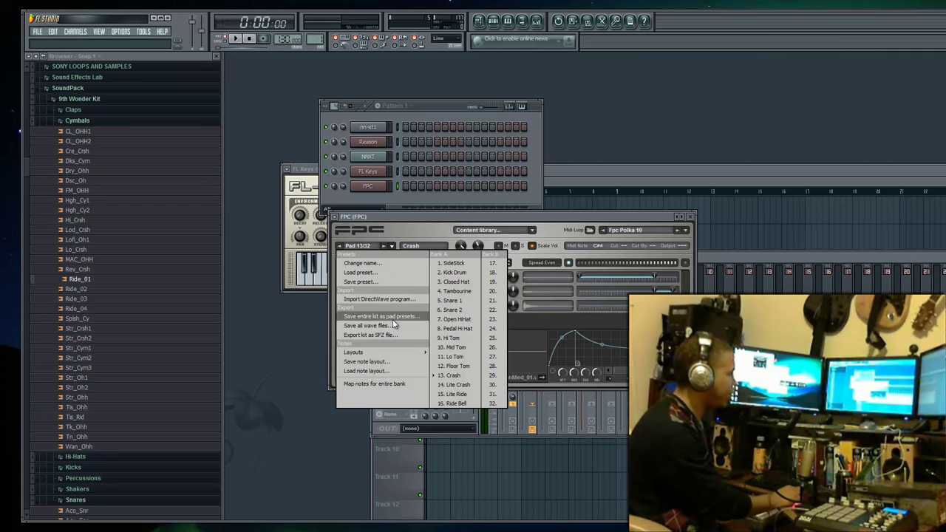
{"action": "left_click", "coordinate": [377, 385]}
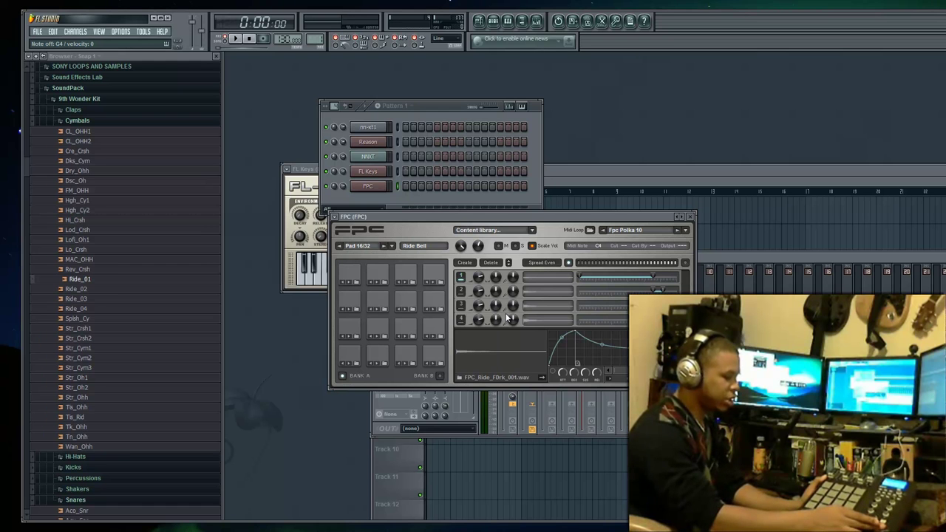
Record a short drum take from the FPC pads into Pattern 1.
{"action": "key", "text": "r"}
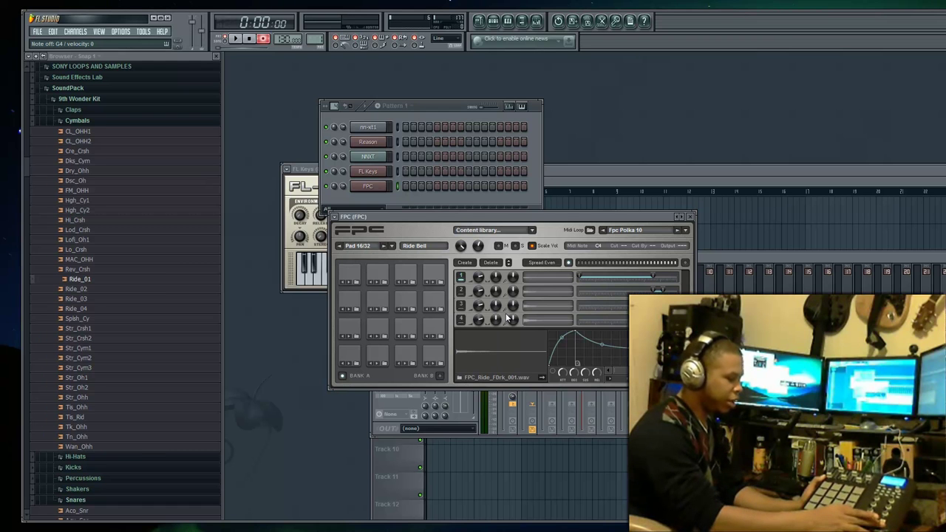
{"action": "key", "text": "space"}
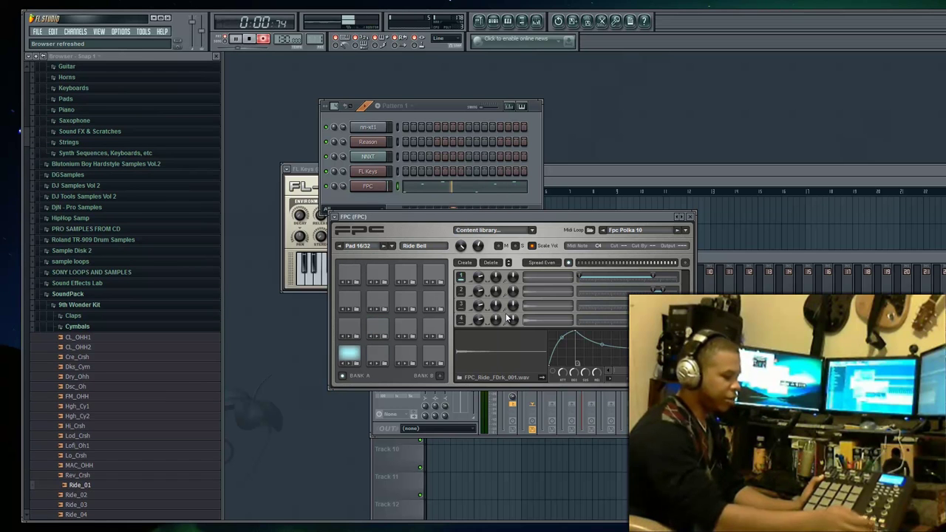
{"action": "key", "text": "space"}
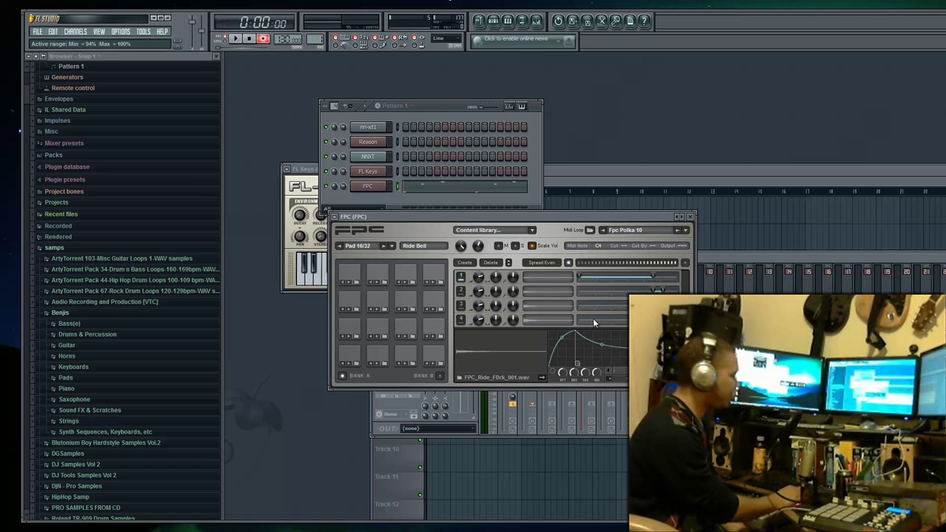
Undo the stray step on the nn-xt1 channel and delete all FPC notes in the piano roll.
{"action": "left_click", "coordinate": [438, 127]}
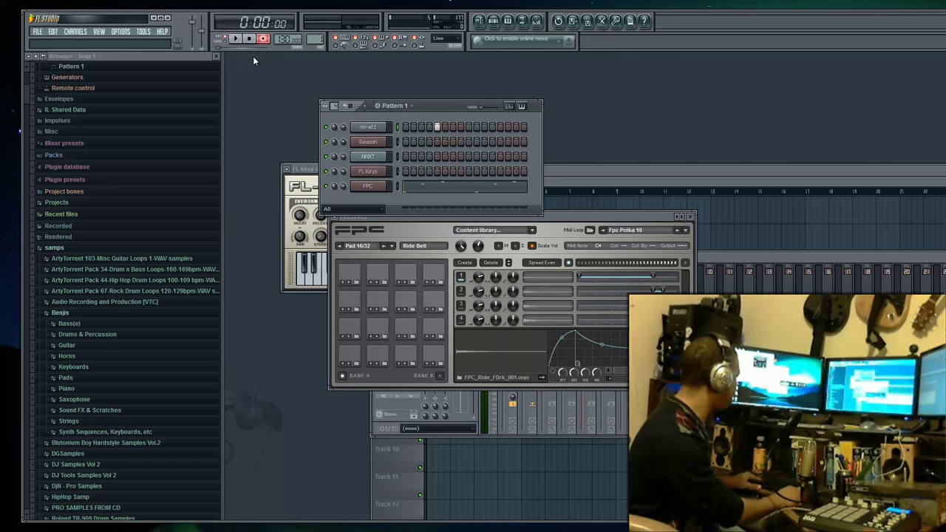
{"action": "key", "text": "ctrl+z"}
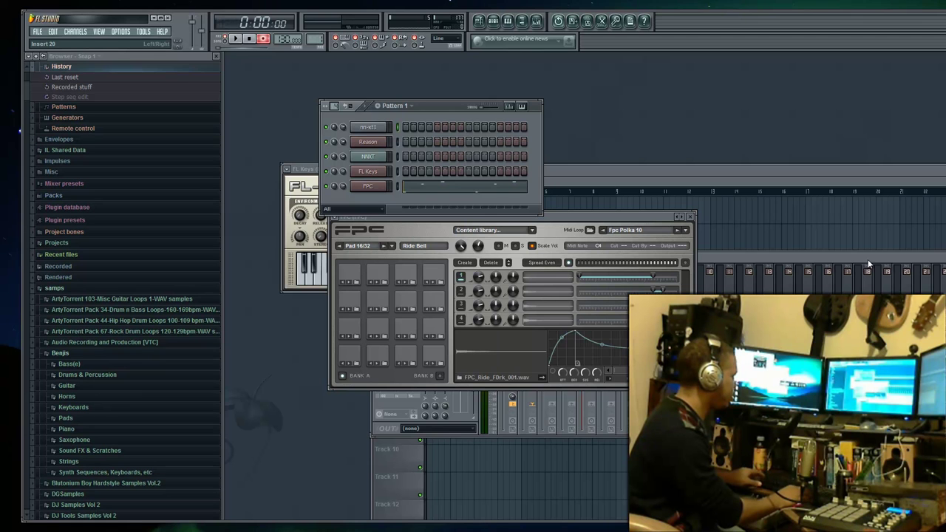
{"action": "left_click", "coordinate": [490, 188]}
{"action": "left_click", "coordinate": [485, 189]}
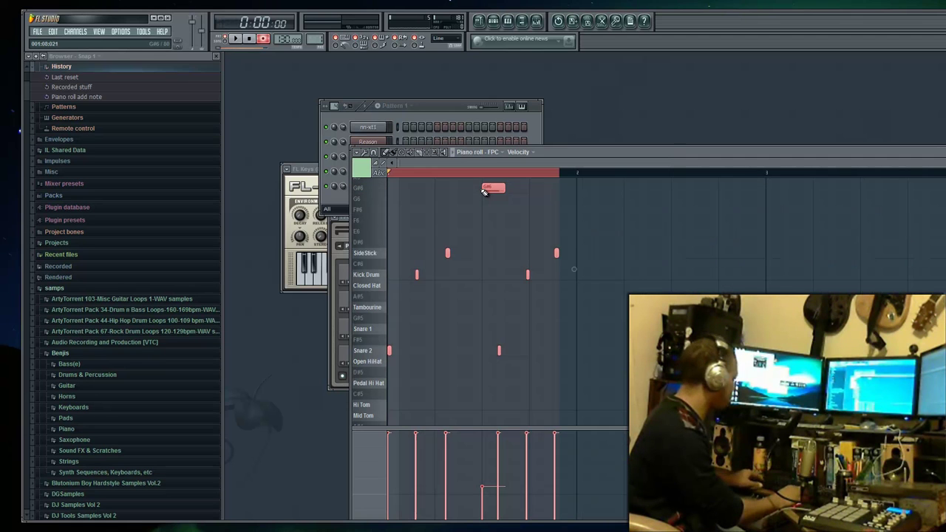
{"action": "key", "text": "ctrl+a"}
{"action": "key", "text": "Delete"}
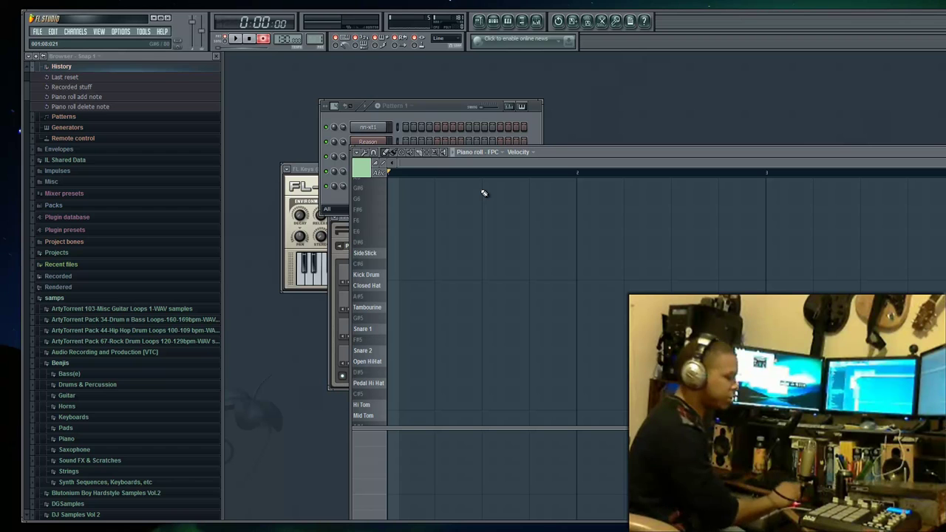
Bring the FPC window back to the front and trigger the Ride Bell pad repeatedly.
{"action": "left_click", "coordinate": [453, 118]}
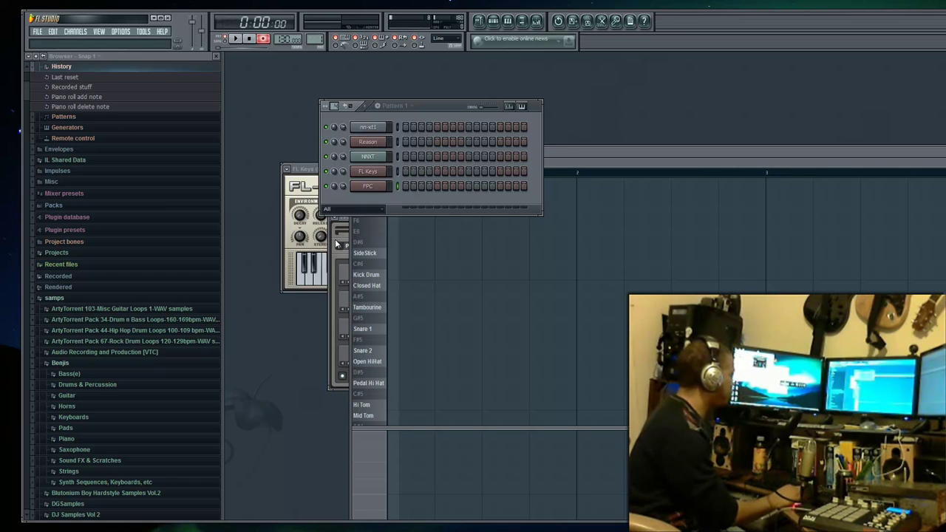
{"action": "left_click", "coordinate": [335, 237]}
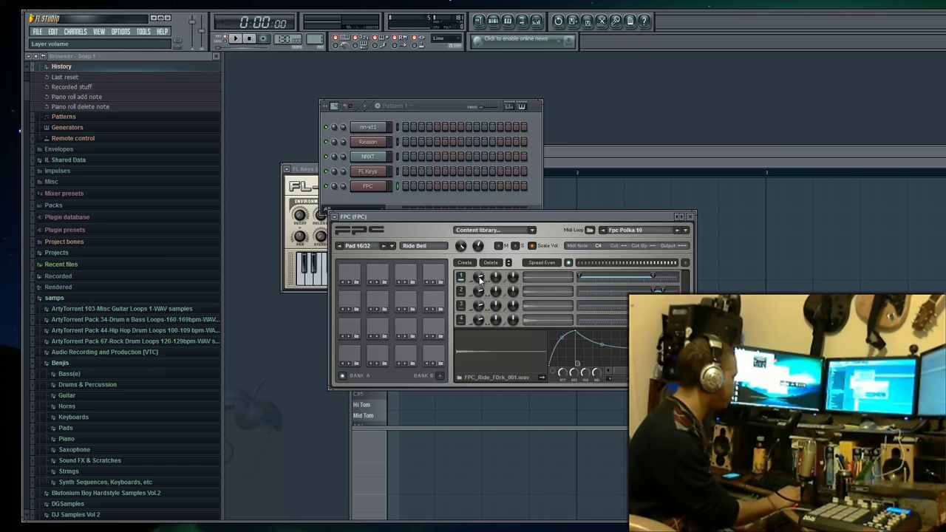
{"action": "left_click", "coordinate": [438, 275]}
{"action": "left_click", "coordinate": [439, 275]}
{"action": "left_click", "coordinate": [439, 275]}
{"action": "left_click", "coordinate": [439, 275]}
{"action": "left_click", "coordinate": [439, 275]}
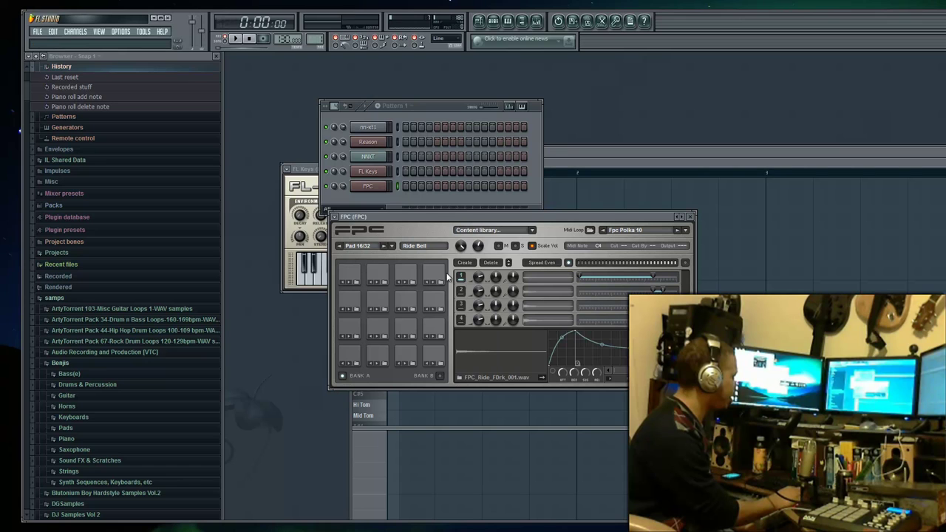
{"action": "left_click", "coordinate": [436, 275]}
{"action": "left_click", "coordinate": [436, 275]}
{"action": "left_click", "coordinate": [436, 275]}
Examine the automation and controller-linking options for FPC's pad volume knob.
{"action": "right_click", "coordinate": [463, 250]}
{"action": "key", "text": "Escape"}
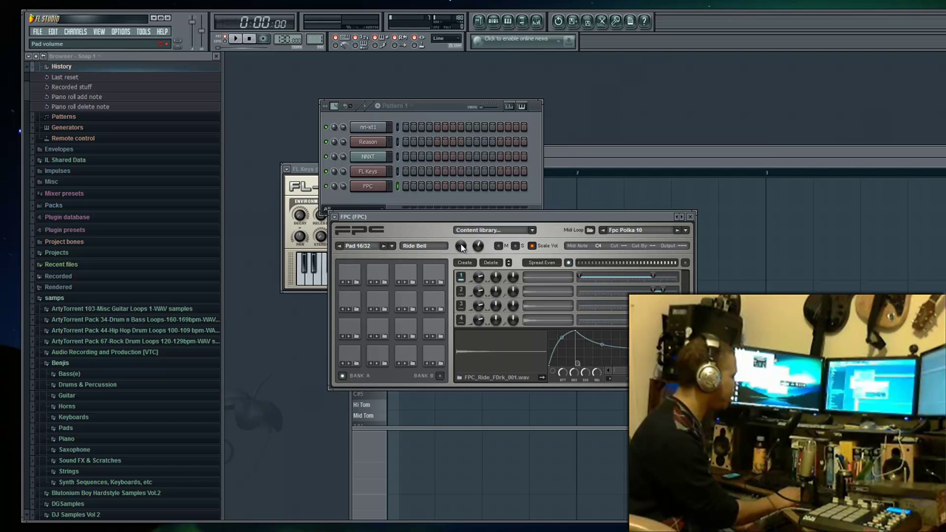
{"action": "right_click", "coordinate": [462, 246]}
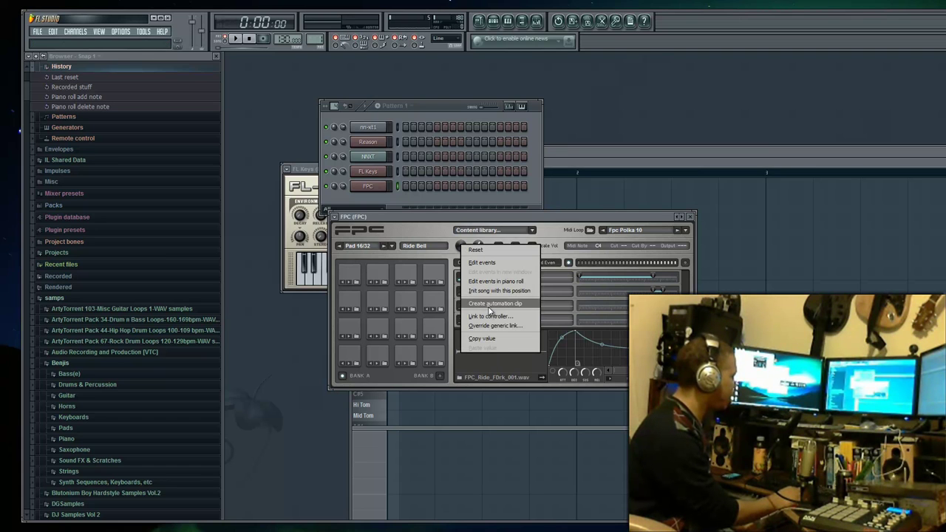
{"action": "key", "text": "Escape"}
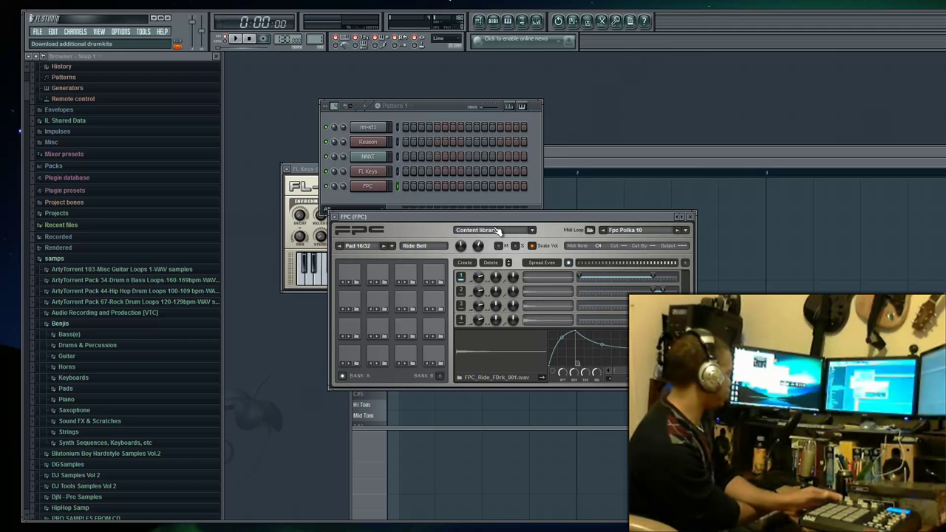
Open and reposition the mixer, and link the Insert 2 volume fader to a control on the MIDI controller.
{"action": "left_click", "coordinate": [537, 21]}
{"action": "left_click_drag", "start_coordinate": [594, 253], "coordinate": [448, 245]}
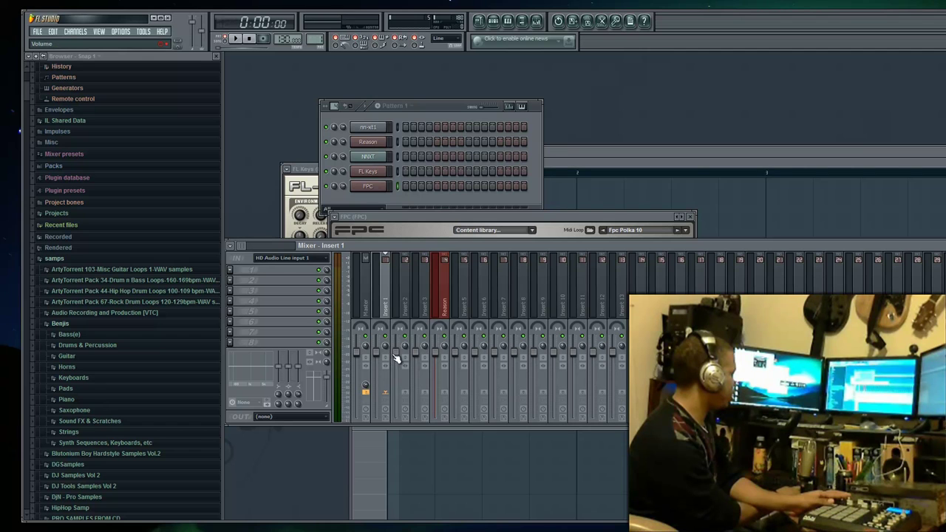
{"action": "right_click", "coordinate": [398, 358]}
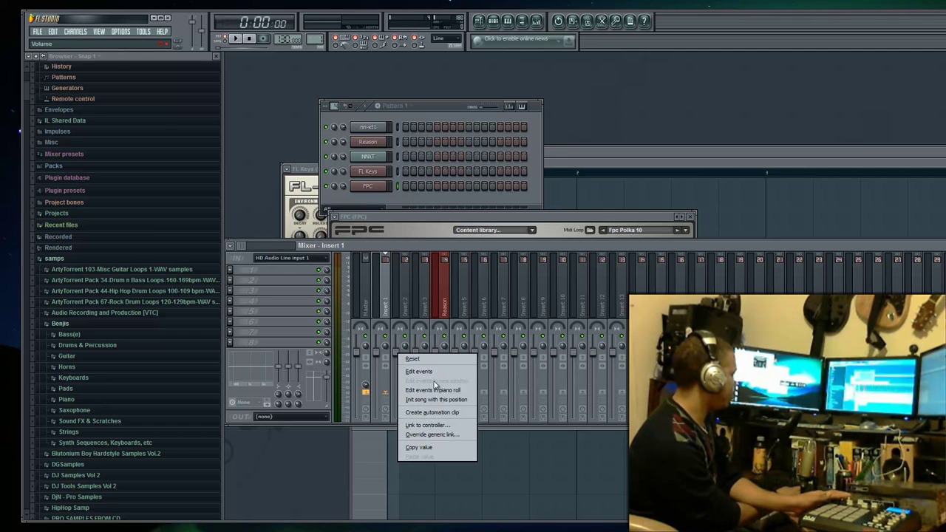
{"action": "left_click", "coordinate": [421, 426]}
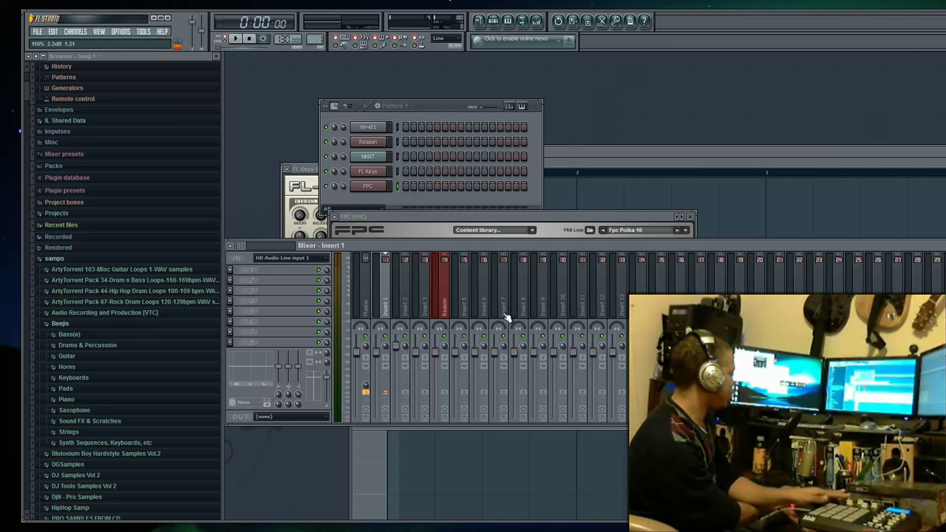
{"action": "left_click_drag", "start_coordinate": [528, 249], "coordinate": [528, 296]}
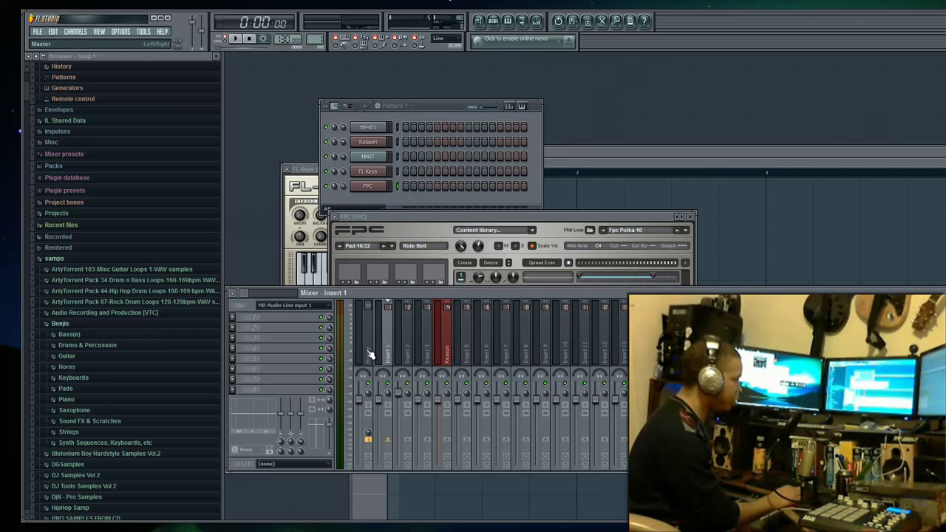
Return to FPC and trigger the Ride Bell pad.
{"action": "left_click", "coordinate": [442, 226]}
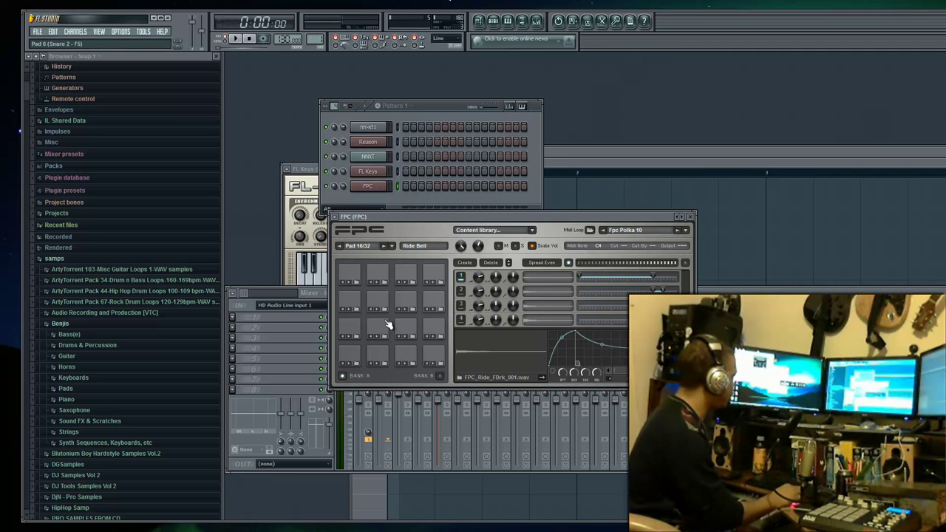
{"action": "left_click", "coordinate": [437, 277]}
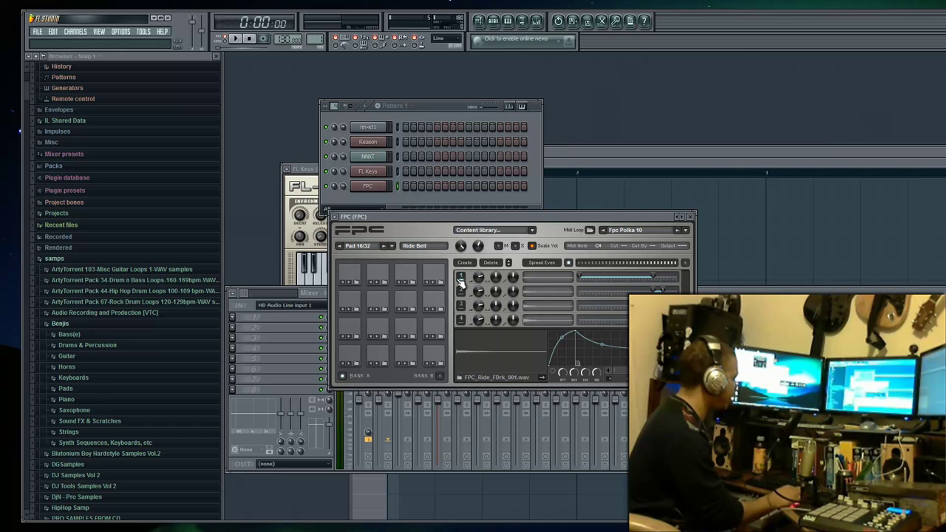